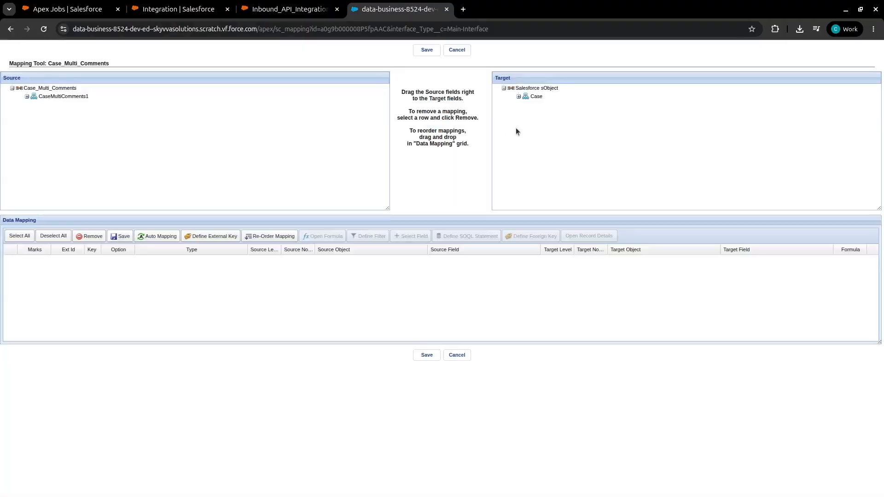
Step: Expand the source message and the Case target, and map CaseMultiComments1 to the Case object
click(519, 96)
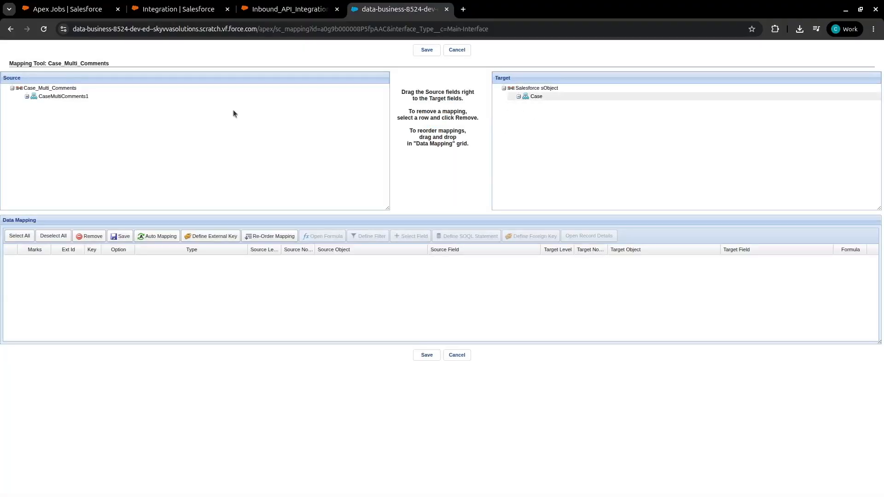
click(26, 97)
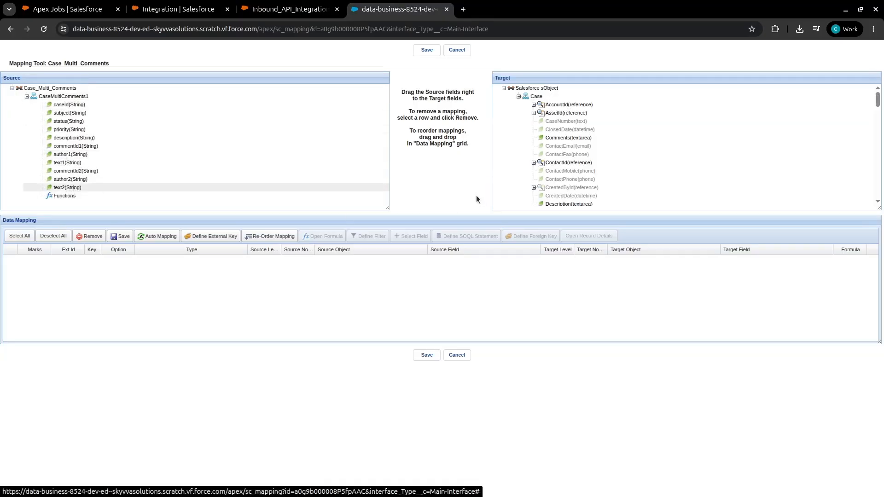
drag(533, 97, 73, 97)
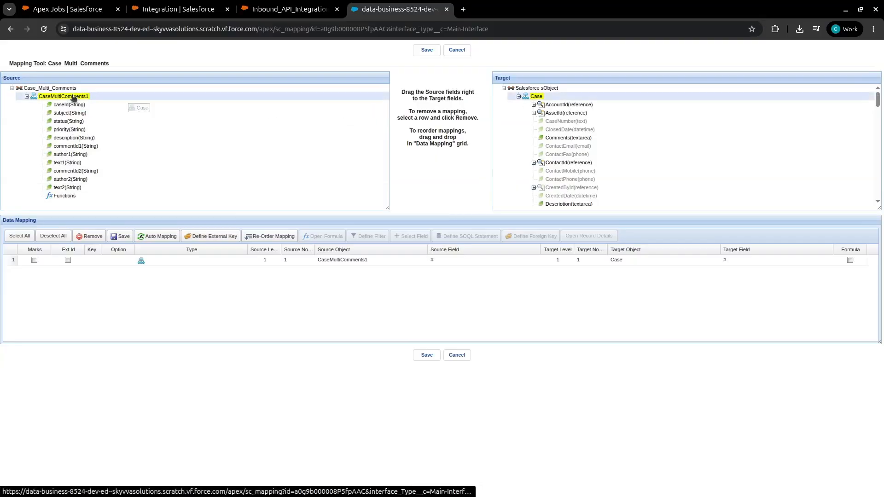
Step: Map the source fields subject, status, priority and description to Case's Subject, Status, Priority and Description
scroll(614, 143, down, 5)
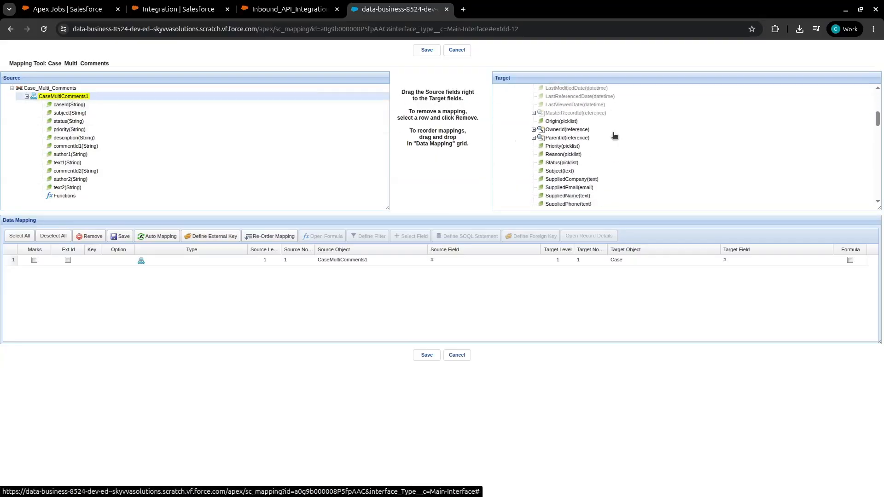
scroll(614, 135, down, 1)
drag(559, 117, 61, 118)
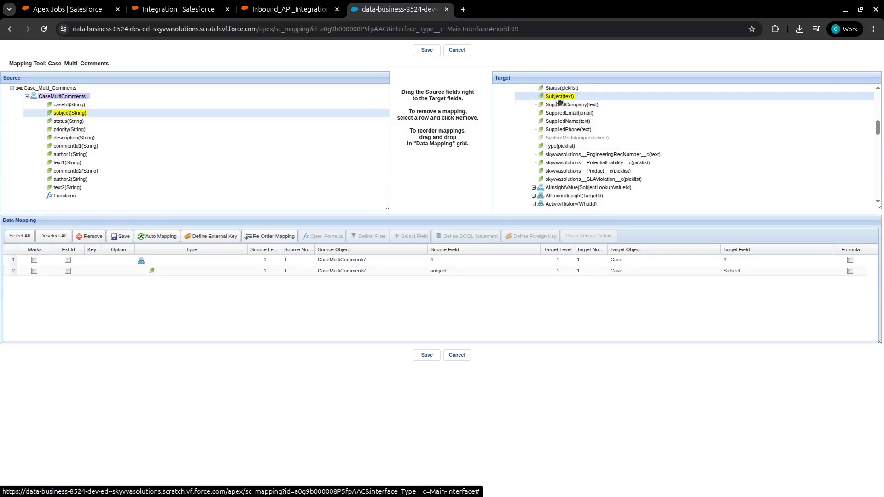
drag(558, 89, 69, 122)
scroll(571, 138, up, 3)
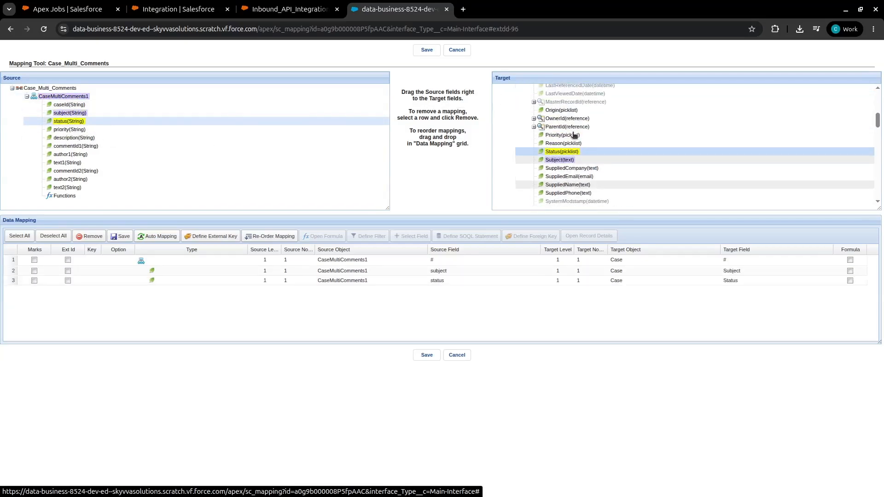
drag(560, 136, 78, 131)
scroll(571, 143, up, 3)
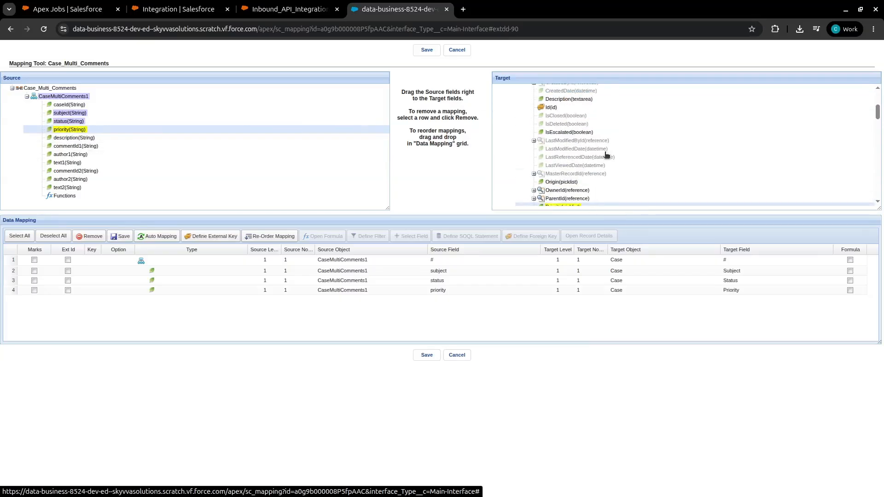
drag(569, 99, 72, 138)
Step: Copy the CaseComment(ParentId) target node under Case, keeping the name CaseComment for the new node
scroll(570, 126, down, 10)
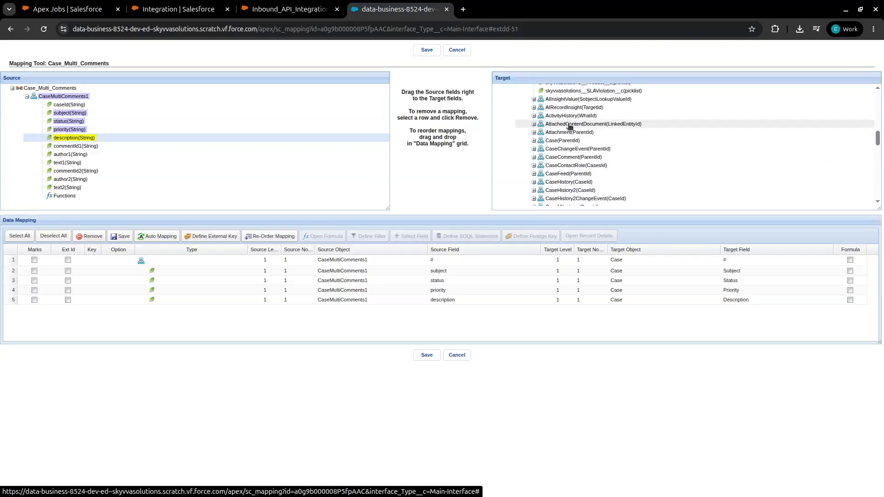
right_click(560, 159)
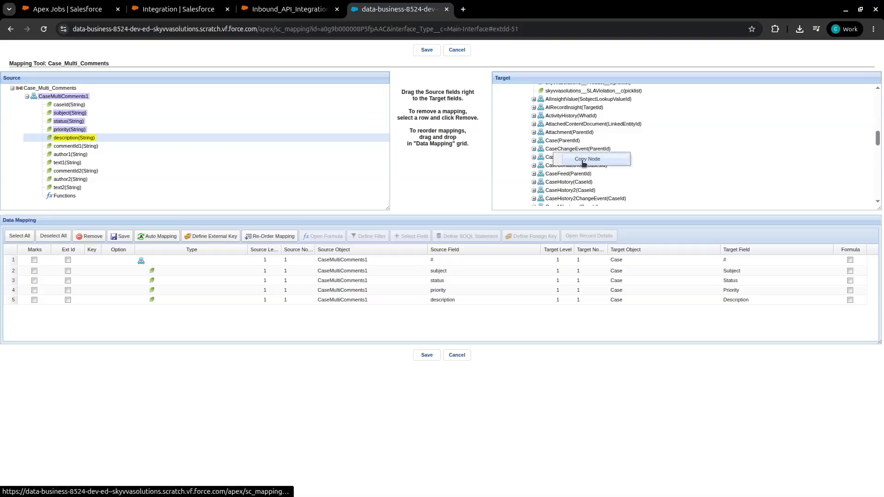
click(582, 161)
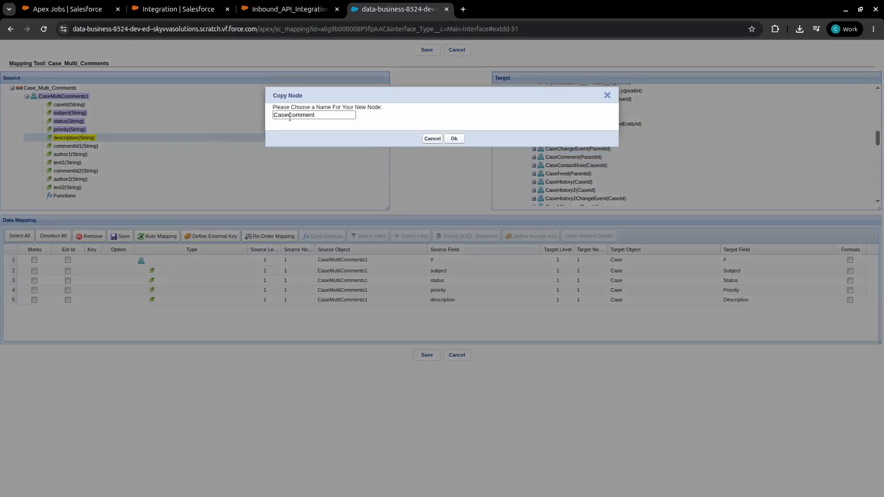
click(453, 138)
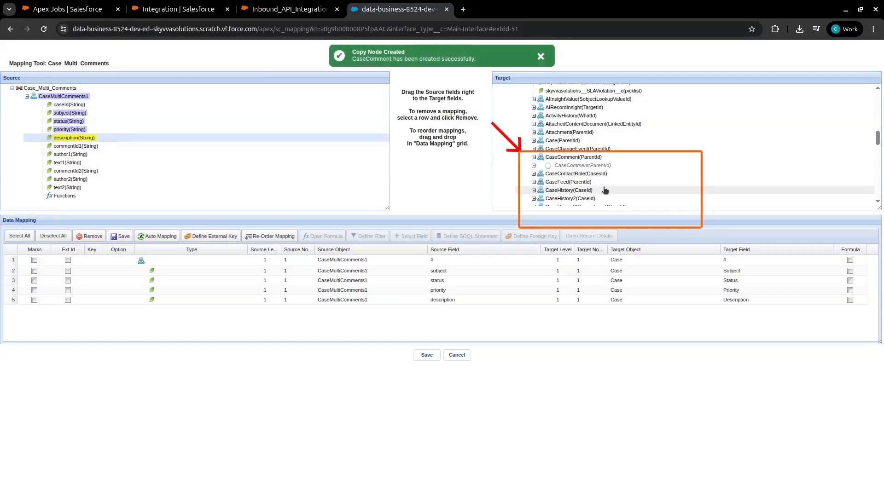
Step: Map CaseMultiComments1 to the original CaseComment(ParentId) node and text1 to its CommentBody field
drag(878, 208, 877, 227)
drag(387, 209, 387, 229)
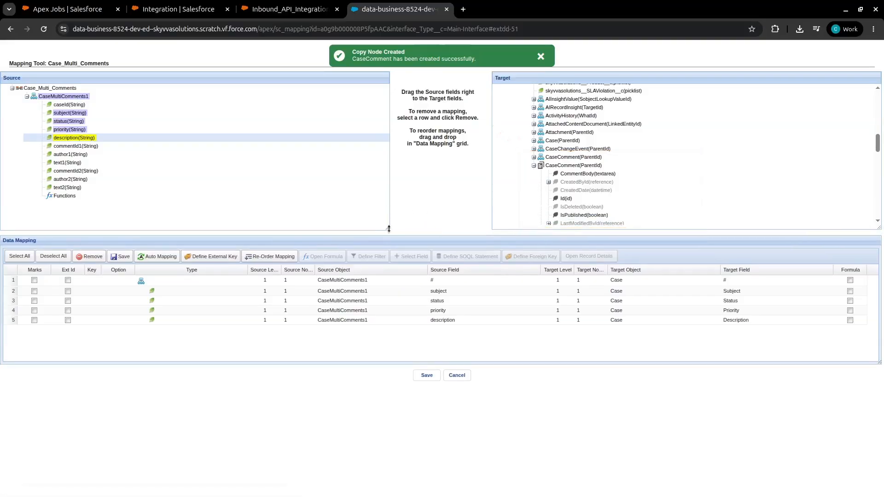
click(534, 157)
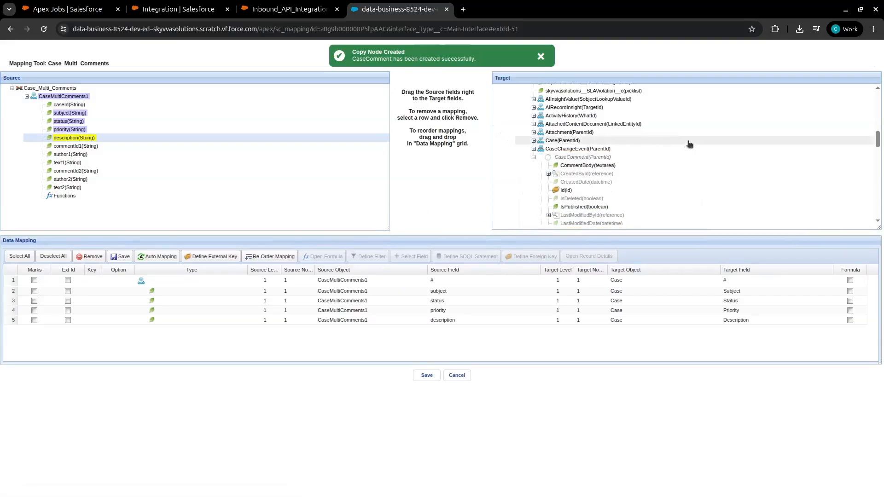
scroll(690, 143, down, 1)
drag(563, 104, 60, 97)
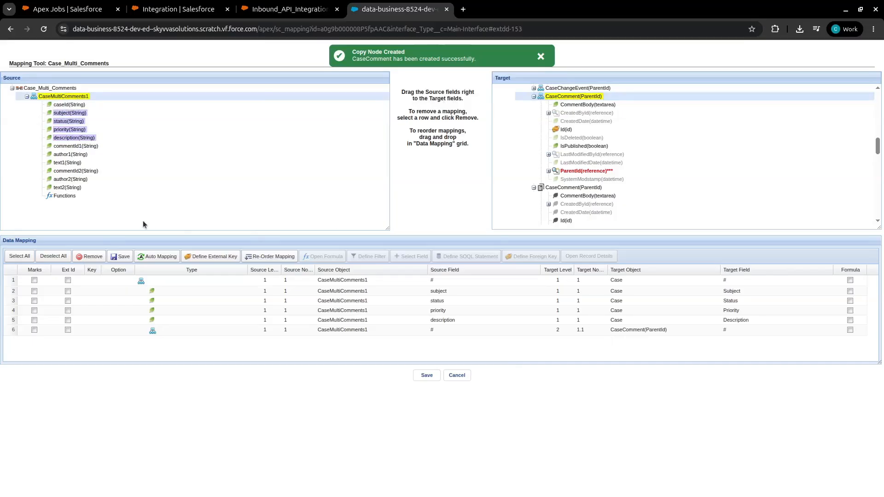
mouse_move(63, 165)
mouse_down()
mouse_move(587, 140)
mouse_move(581, 110)
mouse_move(92, 173)
mouse_move(79, 164)
mouse_up()
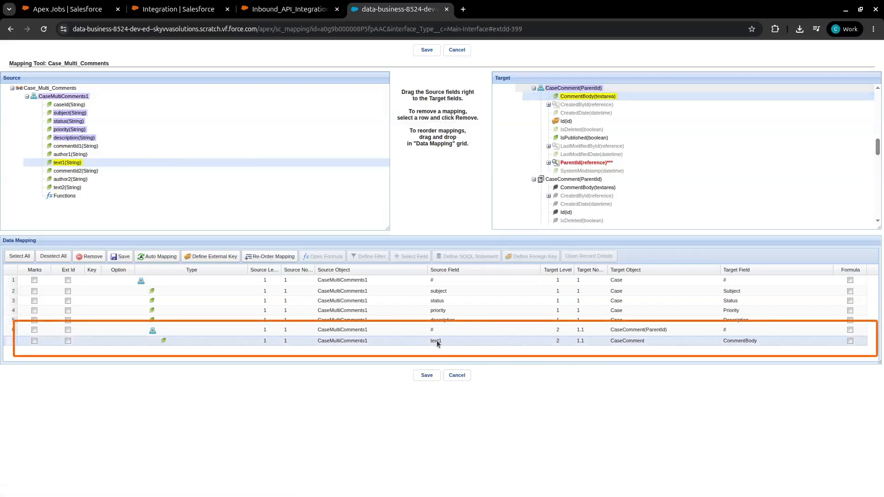
click(622, 341)
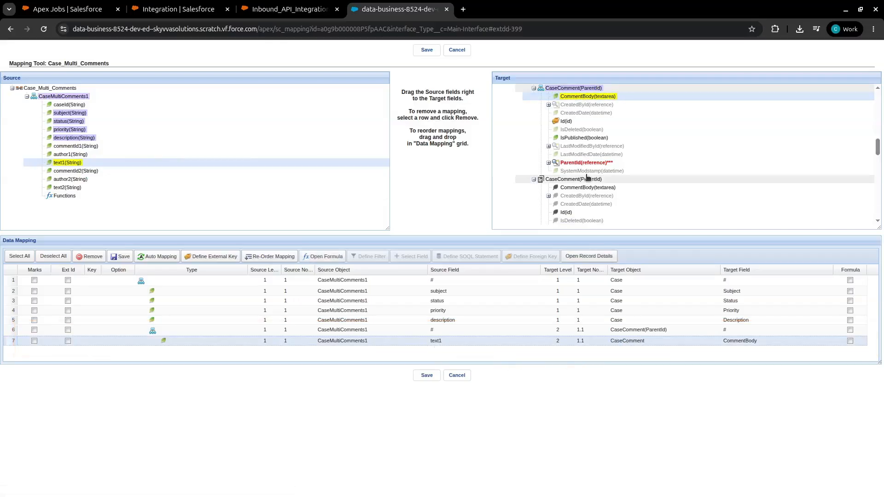
Step: Map CaseMultiComments1 to the copied CaseComment(ParentId) node and text2 to that copy's CommentBody field
click(561, 181)
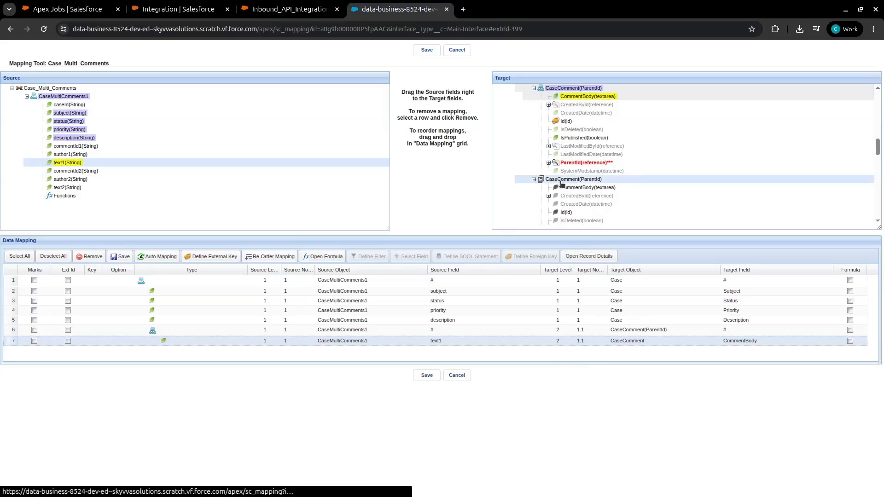
drag(561, 183, 58, 97)
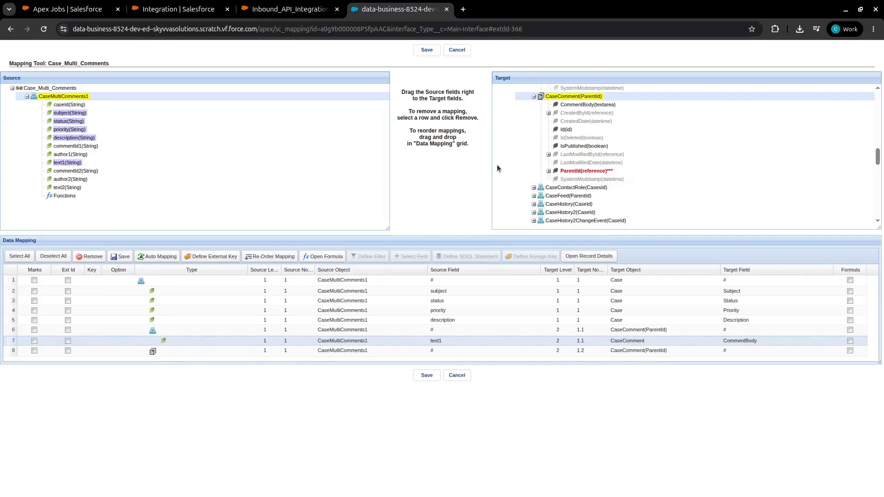
drag(566, 108, 74, 188)
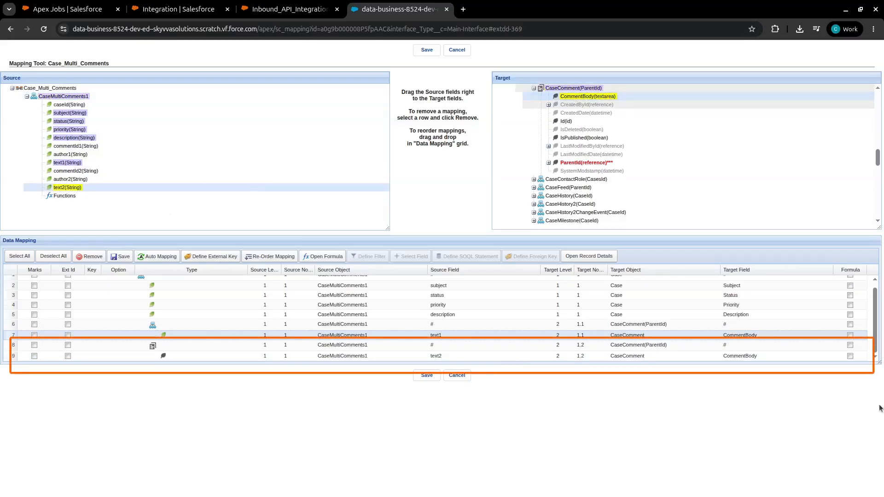
drag(880, 363, 880, 380)
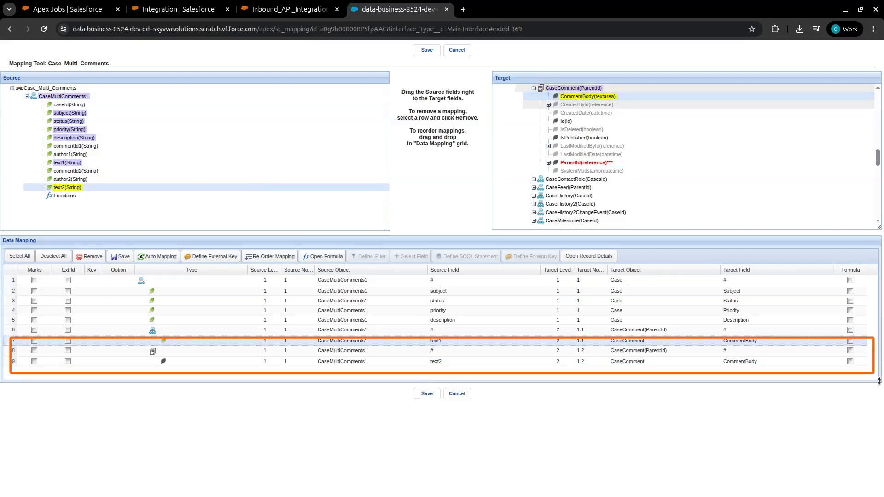
click(744, 363)
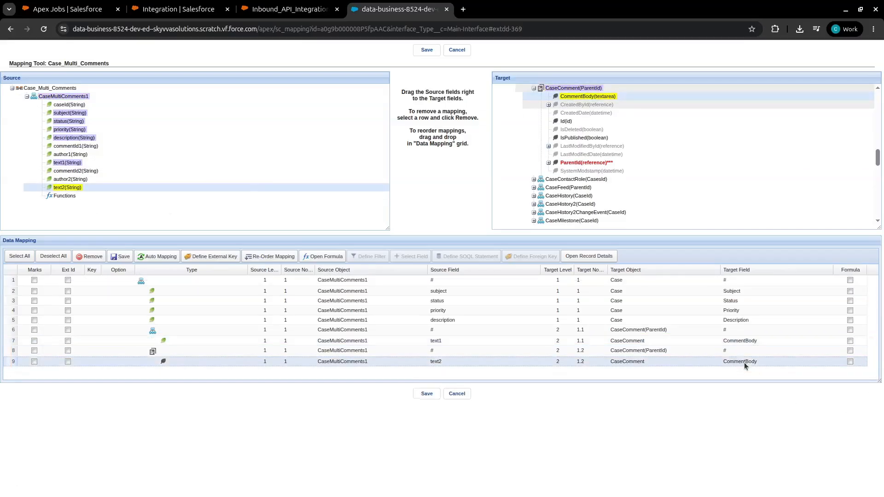
Step: Flag the subject mapping row as the external ID and save the mapping despite the required-field warning
click(68, 291)
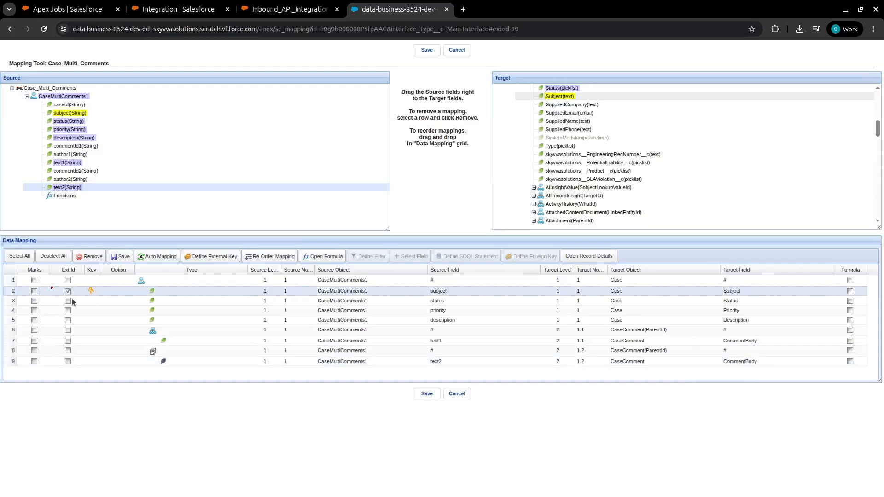
click(428, 394)
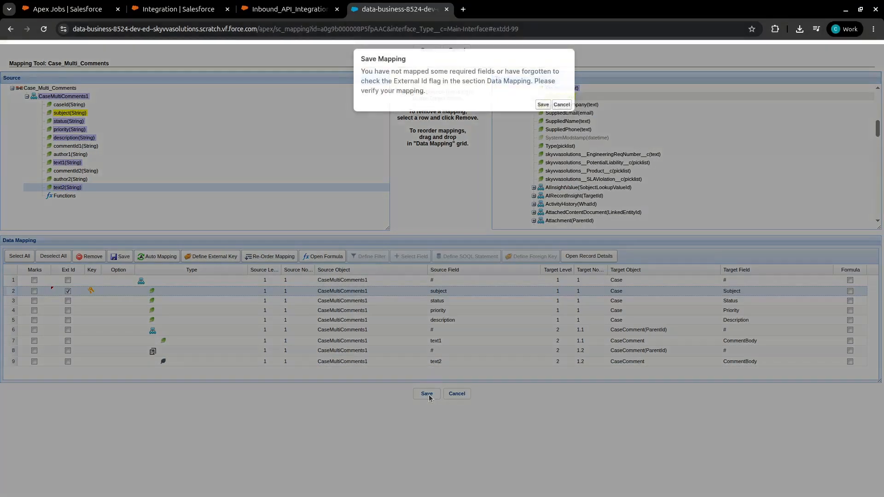
click(542, 101)
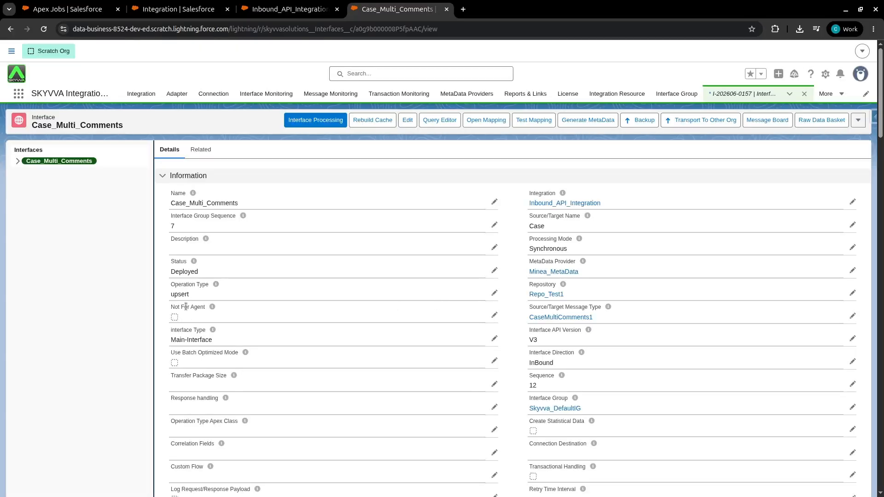
Step: Set the operation type of sub-interface _Case_Multi_Comments_CaseComment_1.1 to insert and save it
click(18, 162)
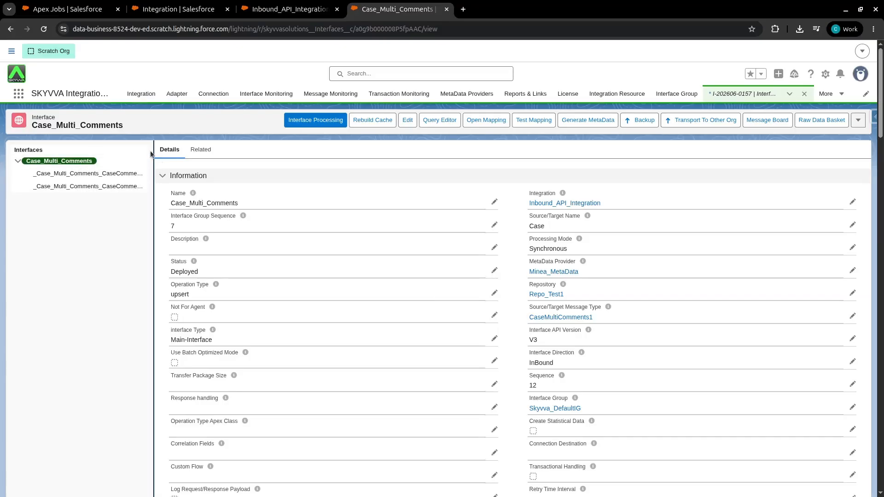
drag(153, 154, 166, 158)
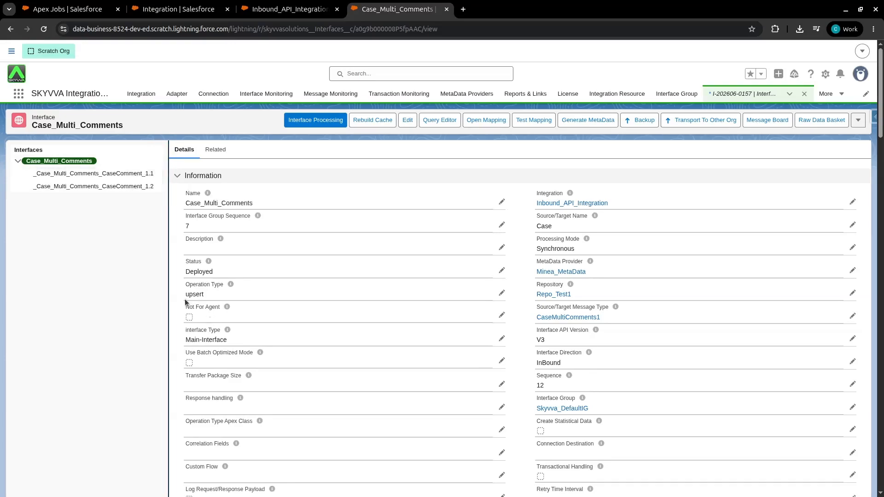
click(103, 175)
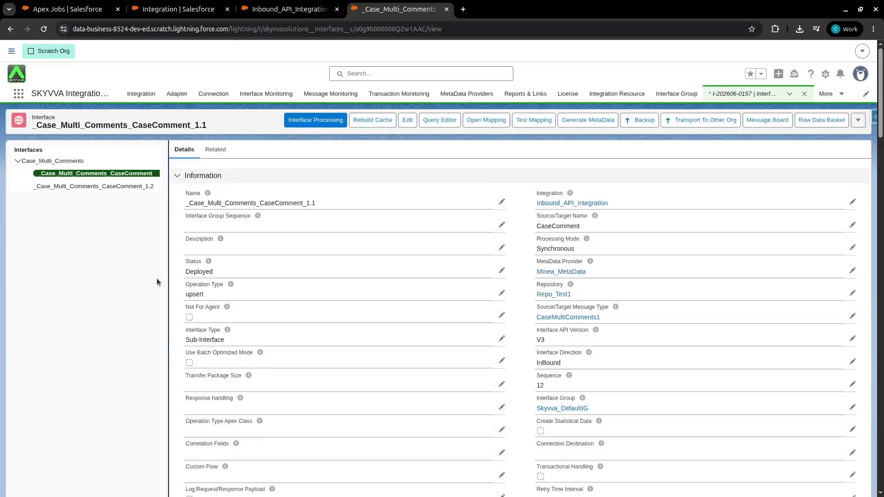
click(501, 293)
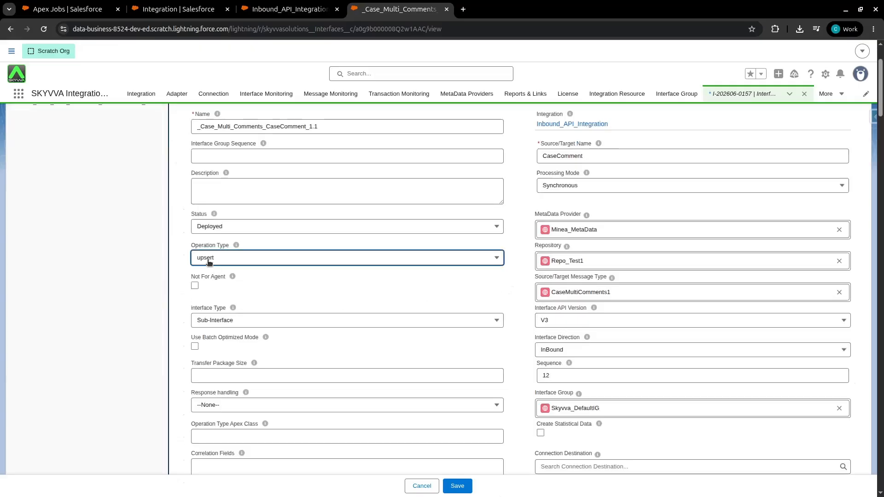
click(223, 328)
click(461, 490)
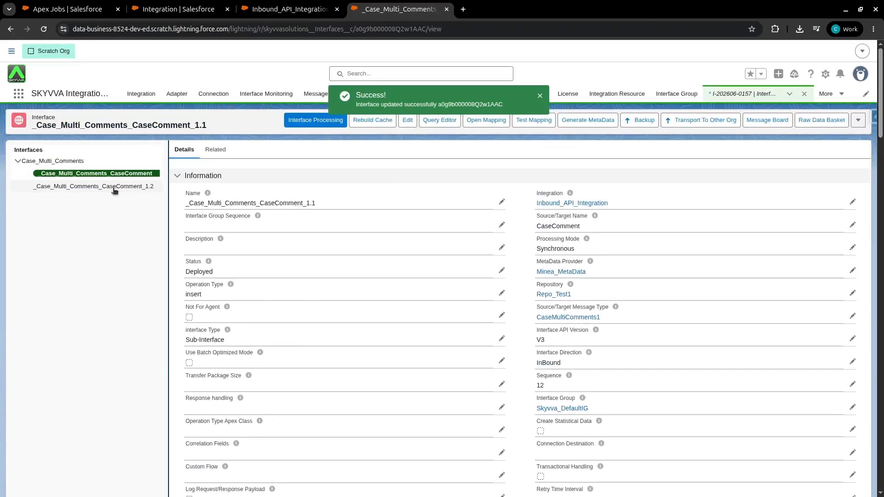
Step: Set the operation type of sub-interface _Case_Multi_Comments_CaseComment_1.2 to insert, save it, and return to the main interface Case_Multi_Comments
click(113, 187)
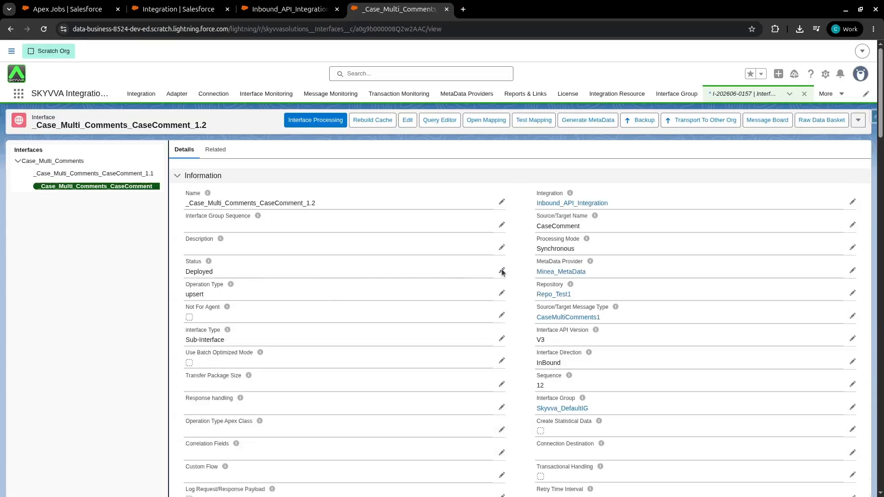
click(502, 272)
click(213, 259)
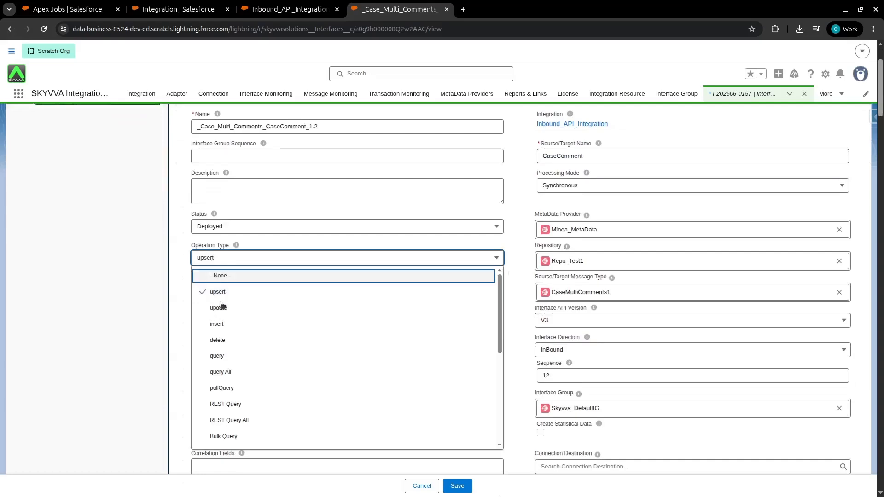
click(218, 325)
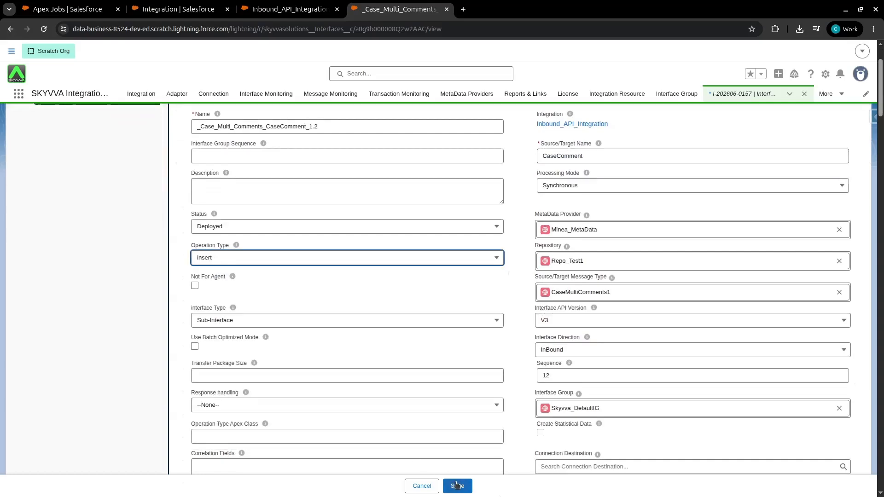
click(456, 485)
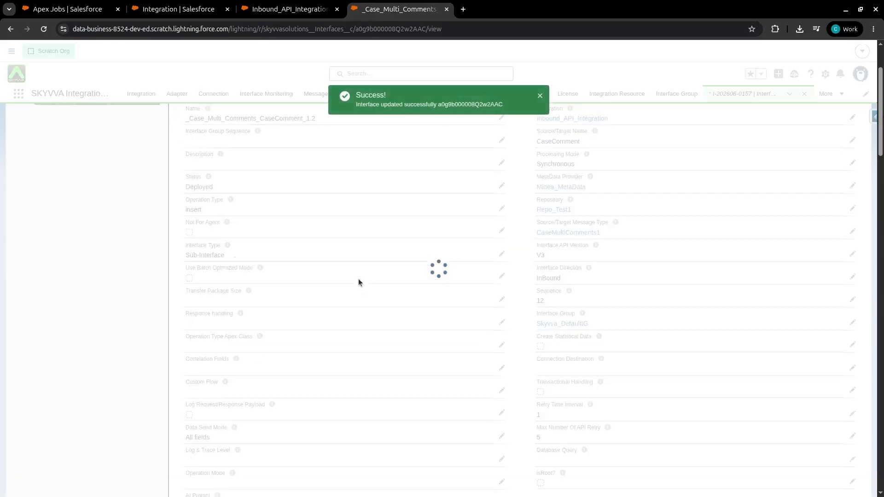
scroll(359, 278, up, 3)
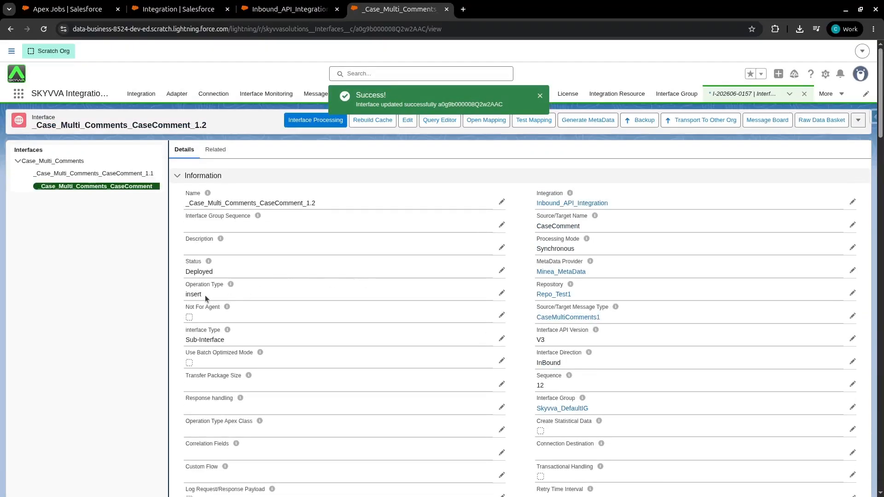
click(71, 161)
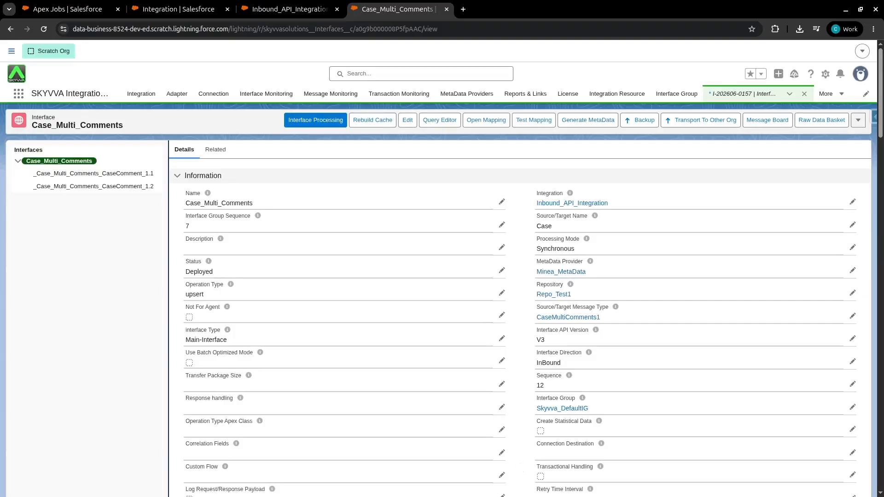
Step: Switch to Postman and send the V4/Integrate JSON 2.52 POST request with the flat case payload to the Case_Multi_Comments interface
key(alt+Tab)
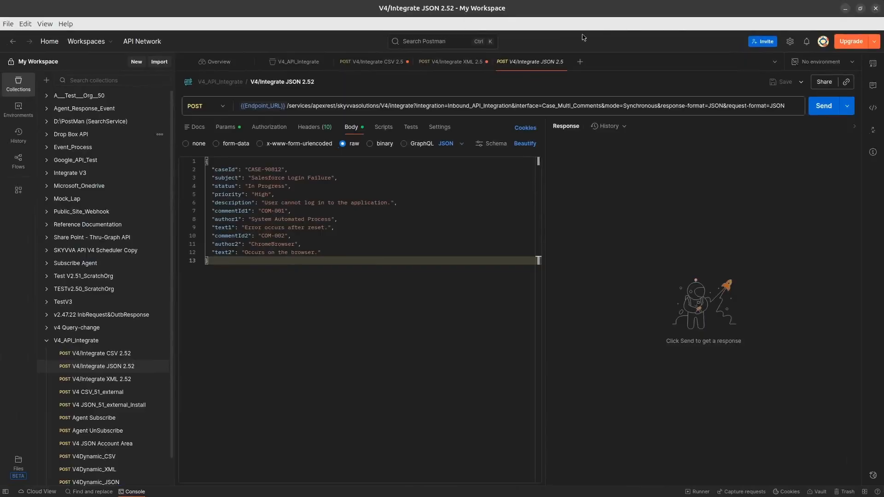
click(317, 108)
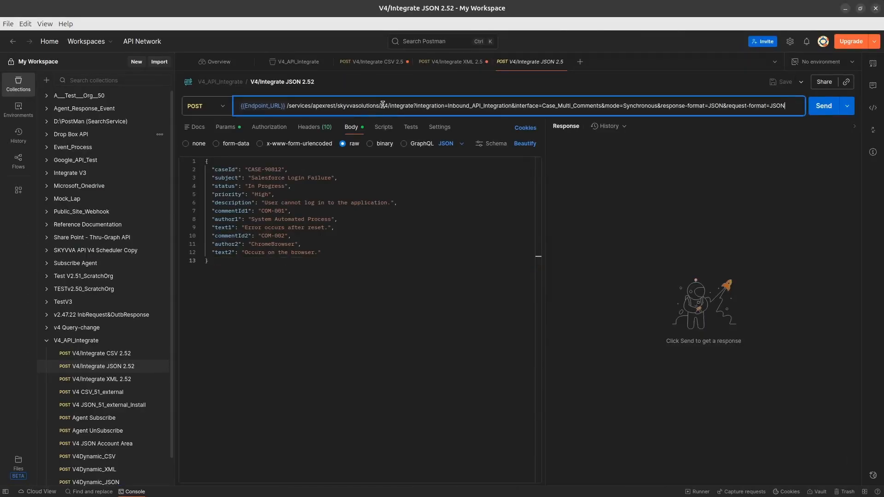
drag(381, 105, 411, 106)
click(415, 319)
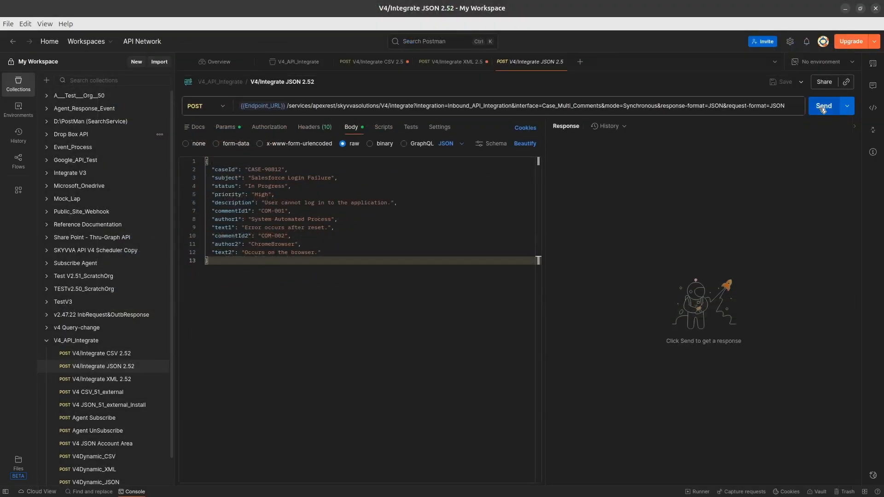
click(823, 107)
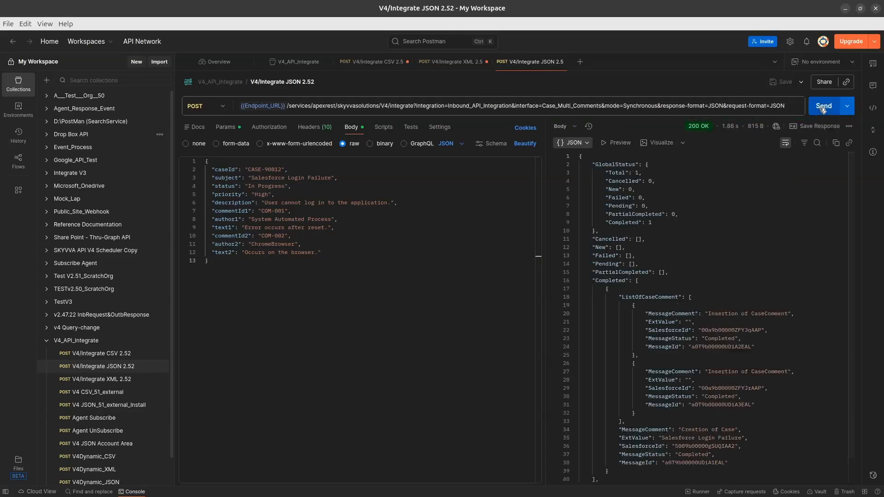
Step: Examine the JSON response for the Case entry and the records under ListOfCaseComment
mouse_move(700, 133)
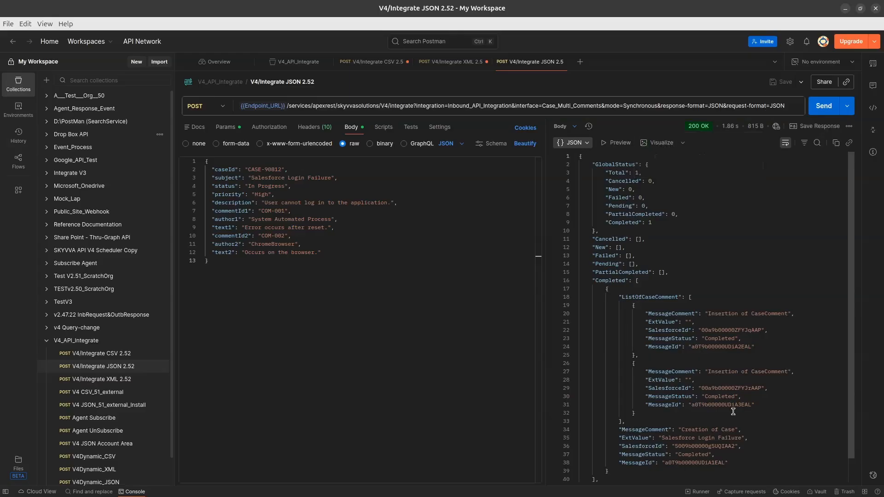
scroll(658, 410, down, 1)
click(656, 407)
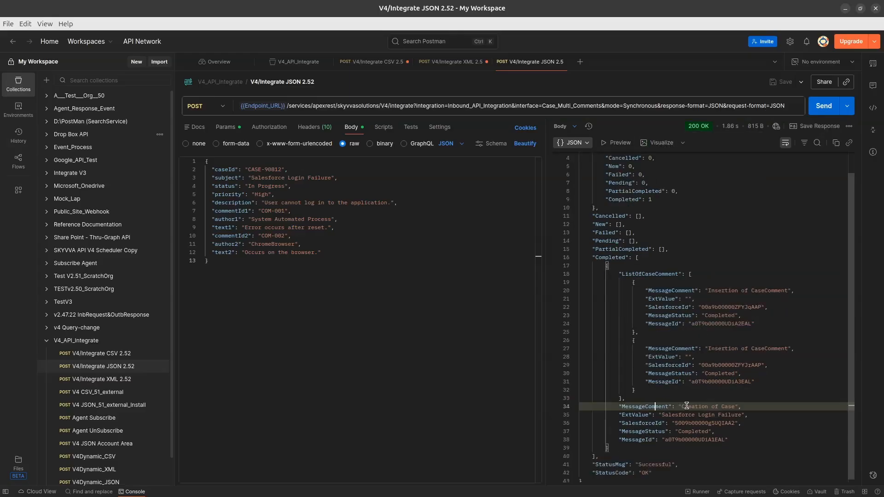
double_click(688, 409)
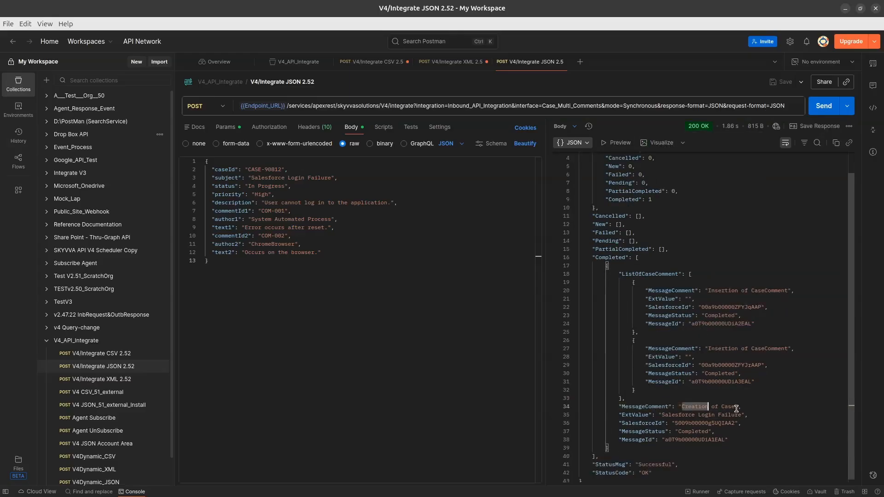
click(737, 407)
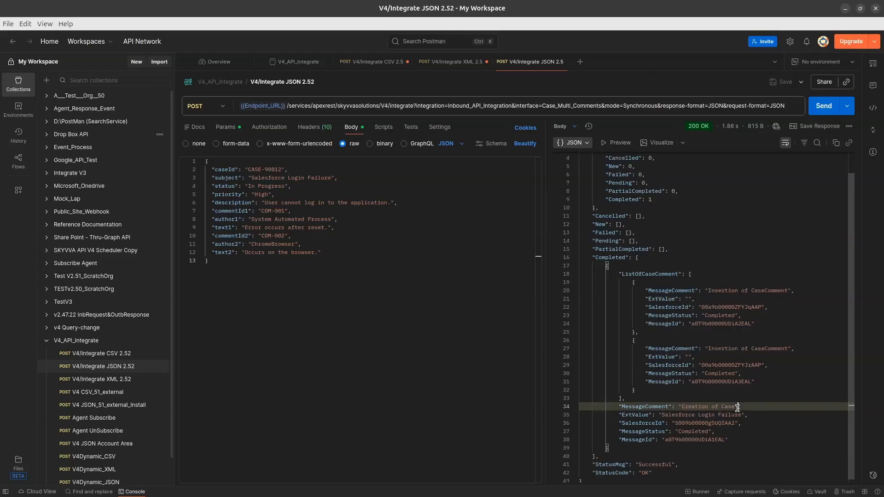
click(662, 275)
click(787, 314)
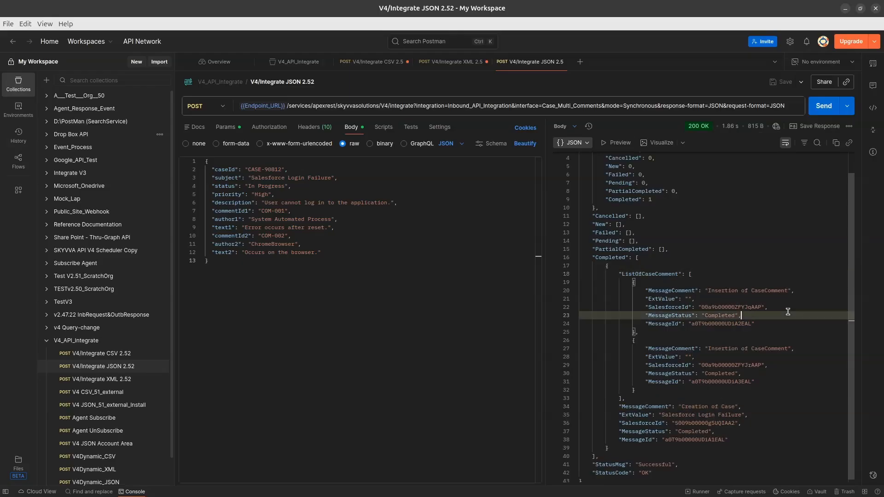
click(788, 366)
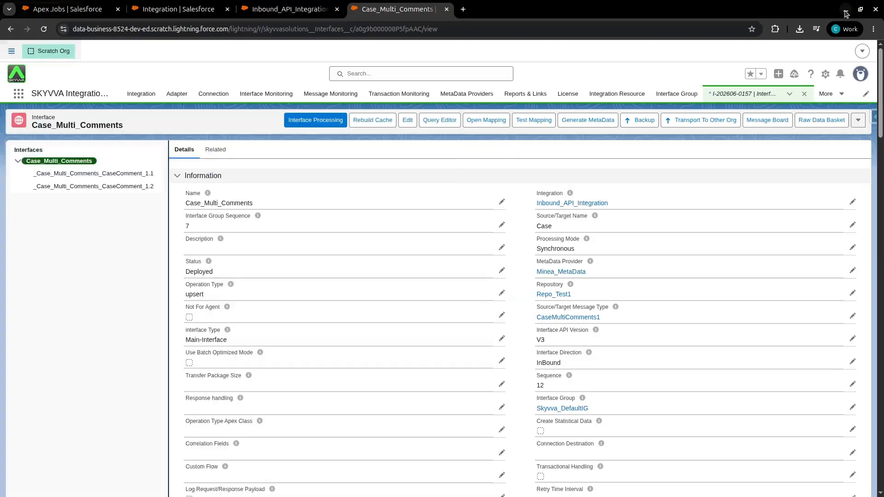
Step: Return to Salesforce, reapply the message filter on Inbound_API_Integration, and expand the Case_Multi_Comments message down to its CaseComment messages
click(845, 9)
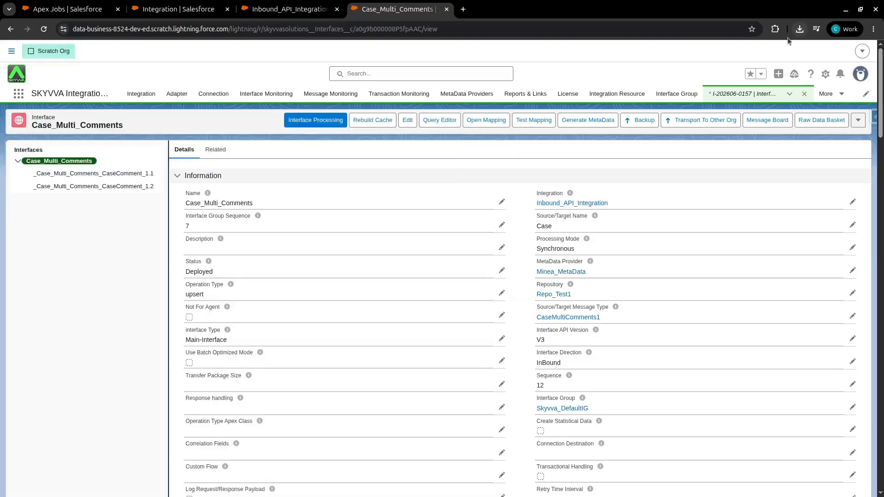
click(299, 13)
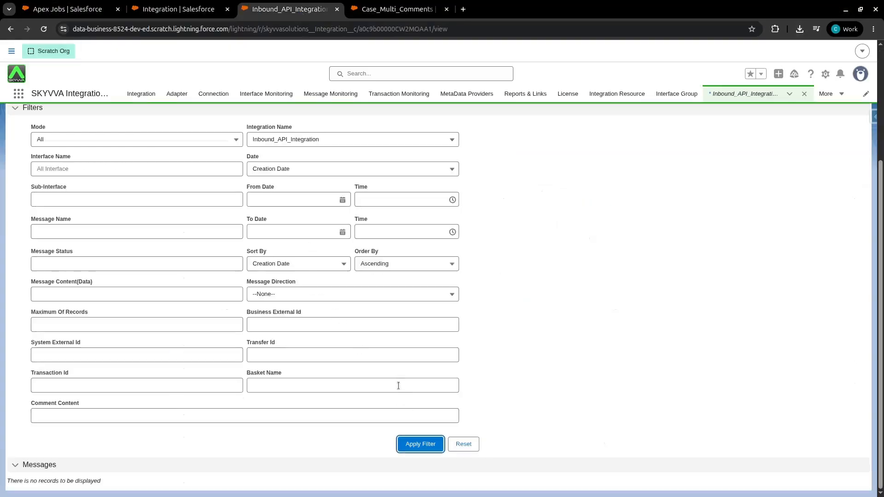
click(426, 446)
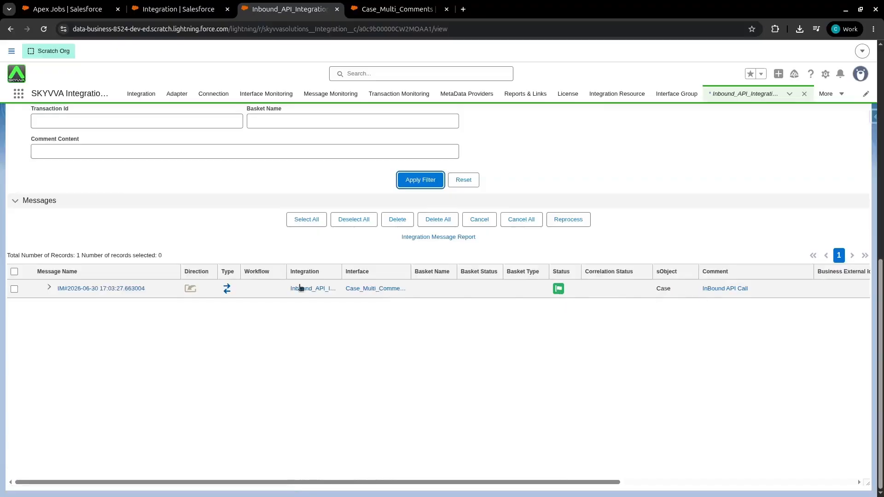
click(49, 287)
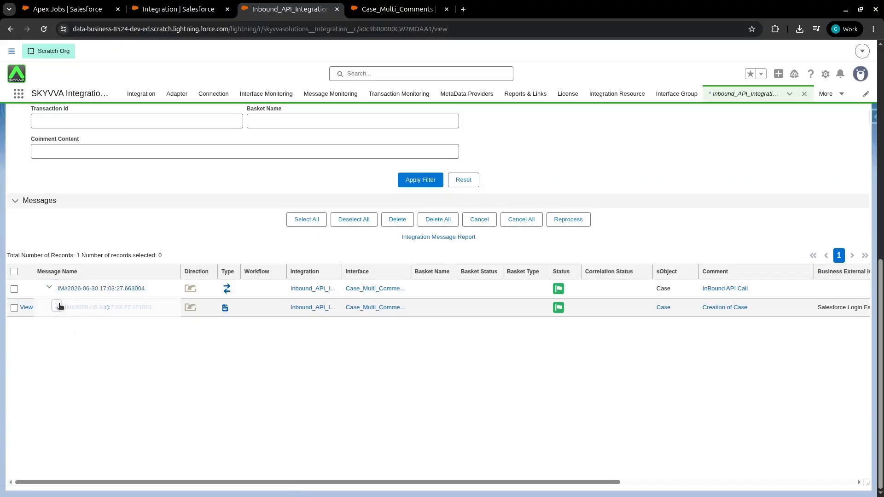
click(56, 306)
Step: Widen the sObject, Integration and Interface columns of the message list so the full interface names can be read
drag(699, 272, 717, 272)
drag(342, 271, 349, 271)
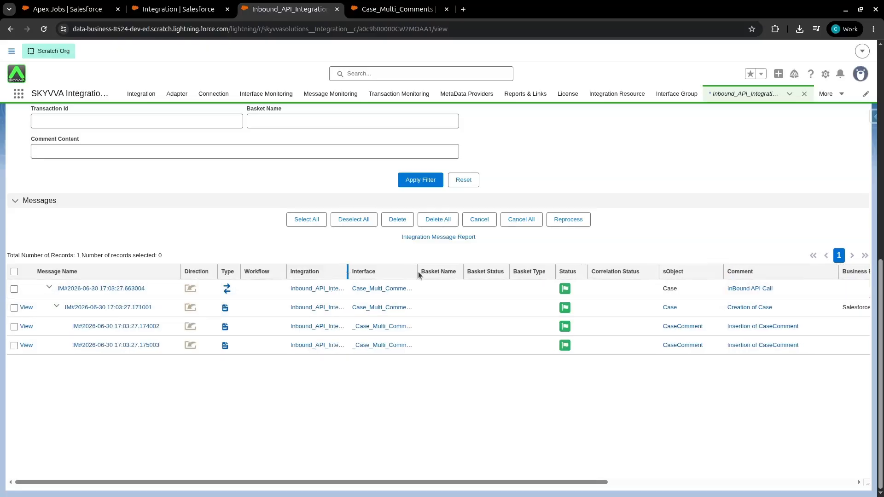
drag(418, 272, 488, 271)
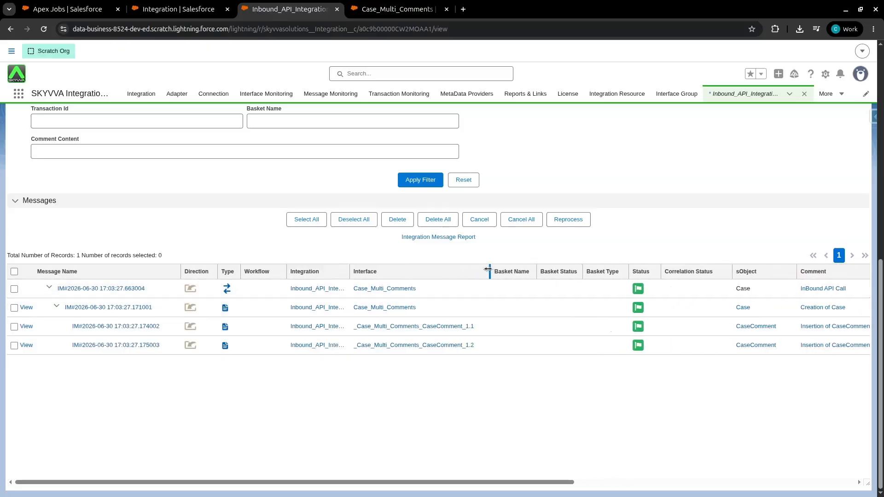
Step: Open the top-level inbound API message and review its details, comment and data sections
click(97, 289)
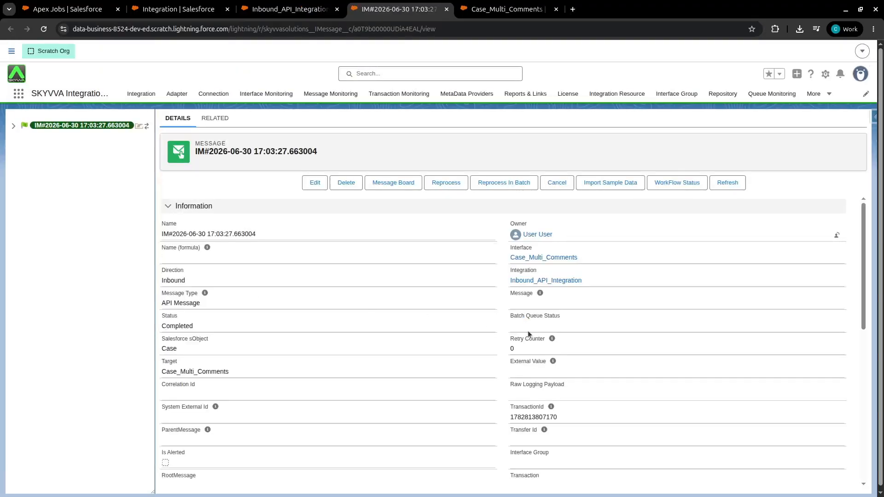
scroll(266, 272, down, 3)
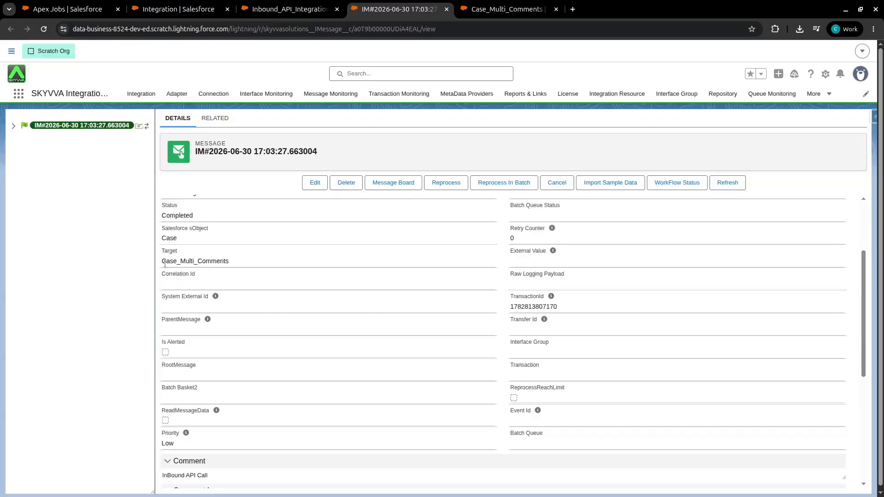
scroll(165, 264, down, 5)
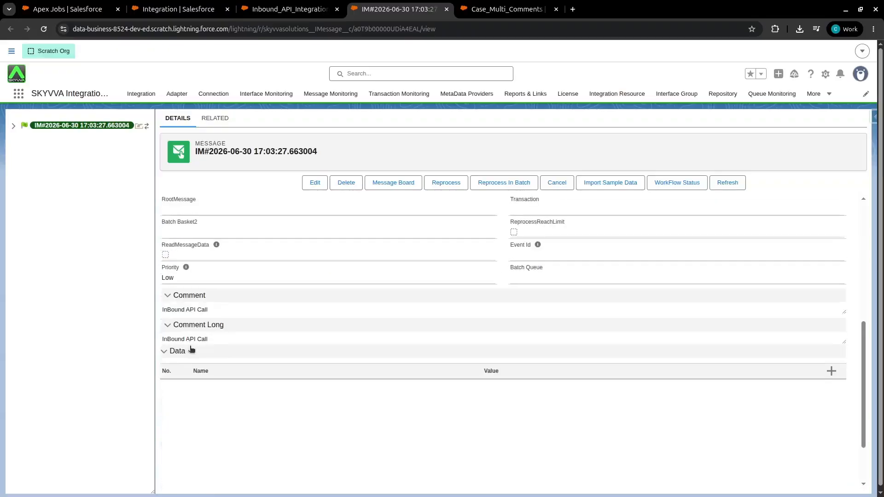
Step: Open the child Case message in the message tree and review its details and the name-value pairs in its data
click(14, 126)
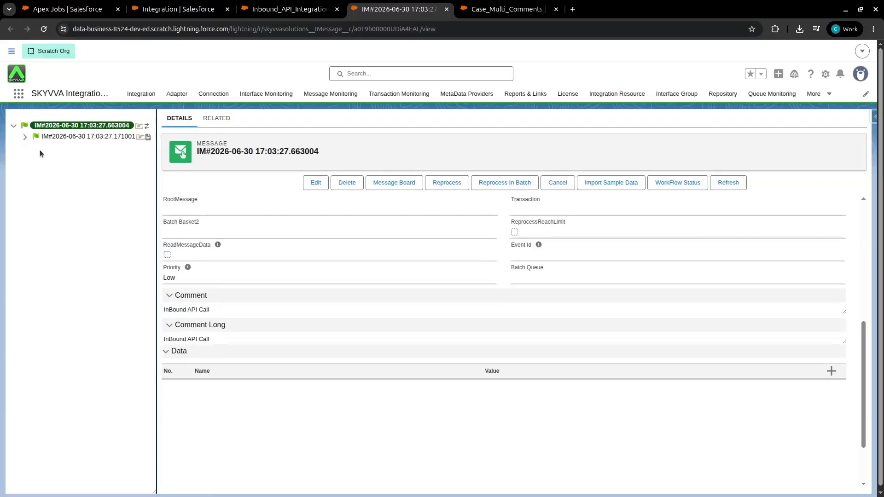
click(58, 137)
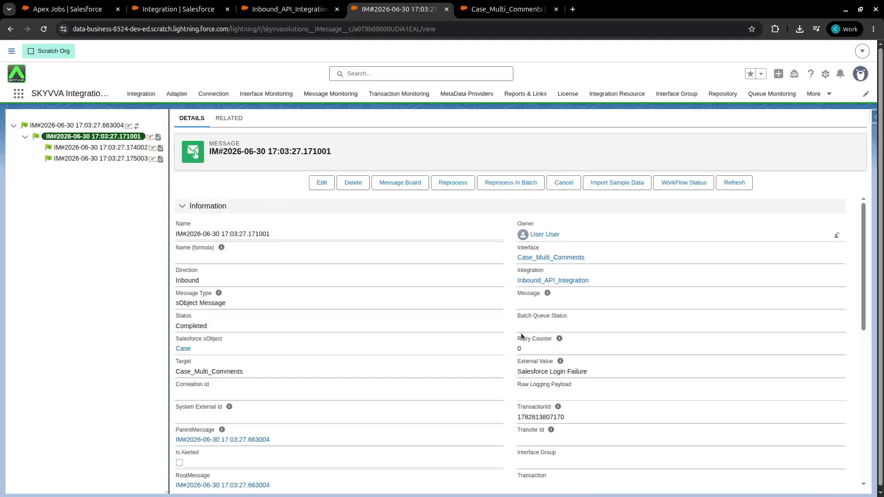
scroll(521, 333, down, 3)
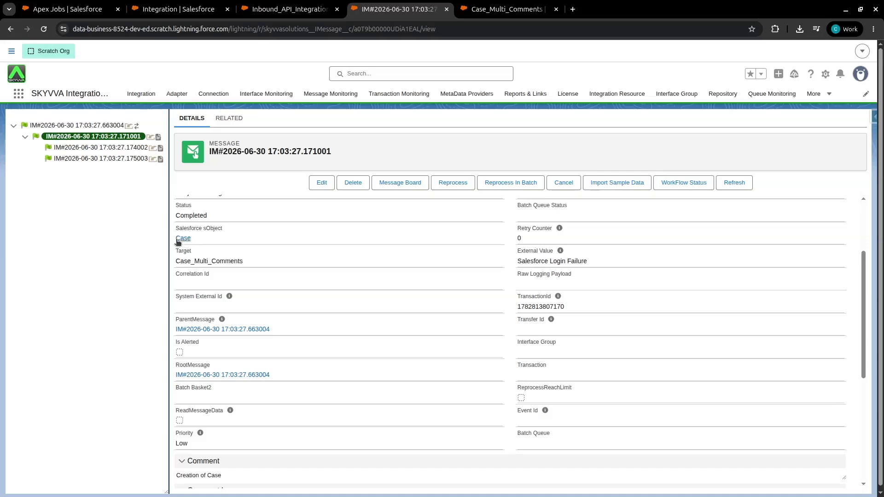
scroll(179, 240, down, 5)
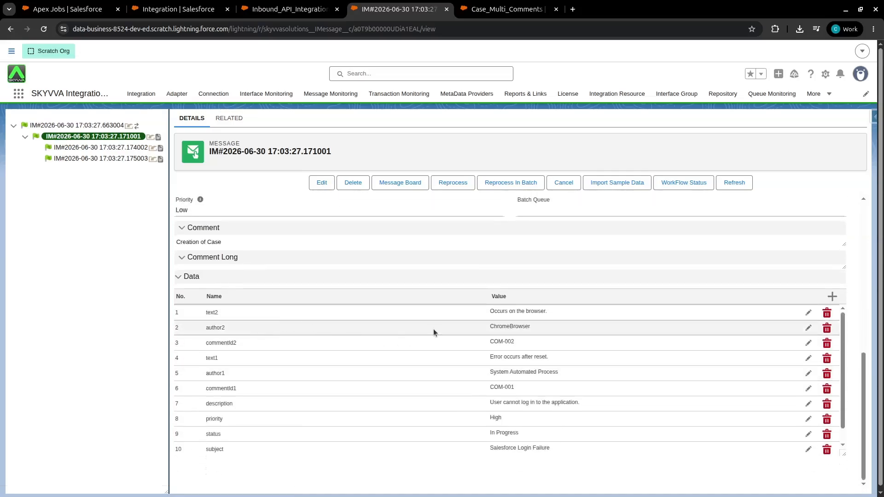
scroll(433, 329, down, 1)
scroll(456, 428, up, 1)
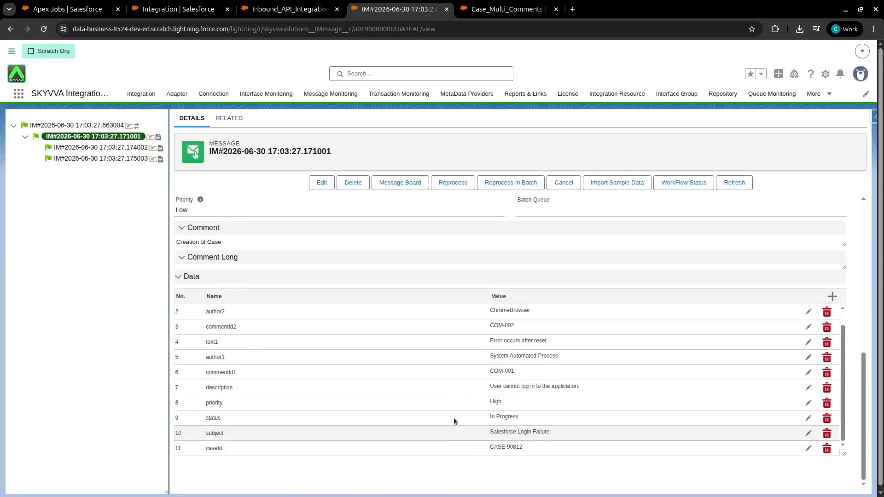
scroll(250, 329, up, 5)
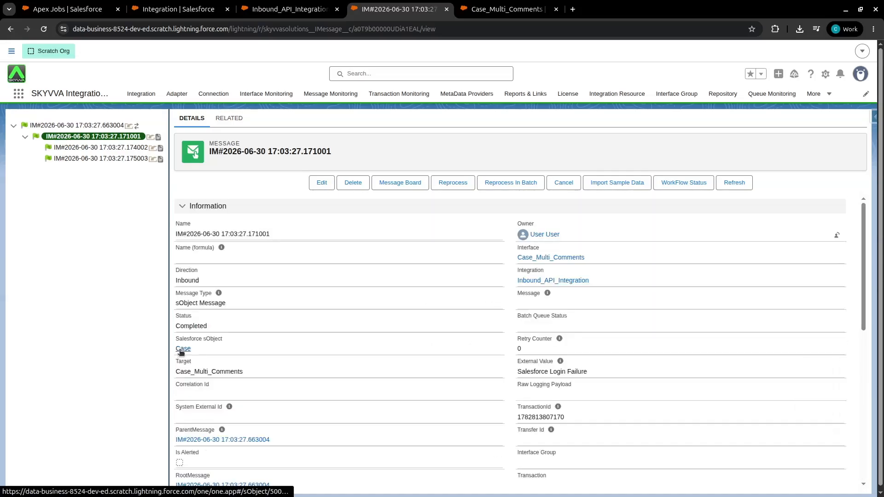
Step: Open the Case record linked from the message and check its details and the two comments in its feed
click(179, 350)
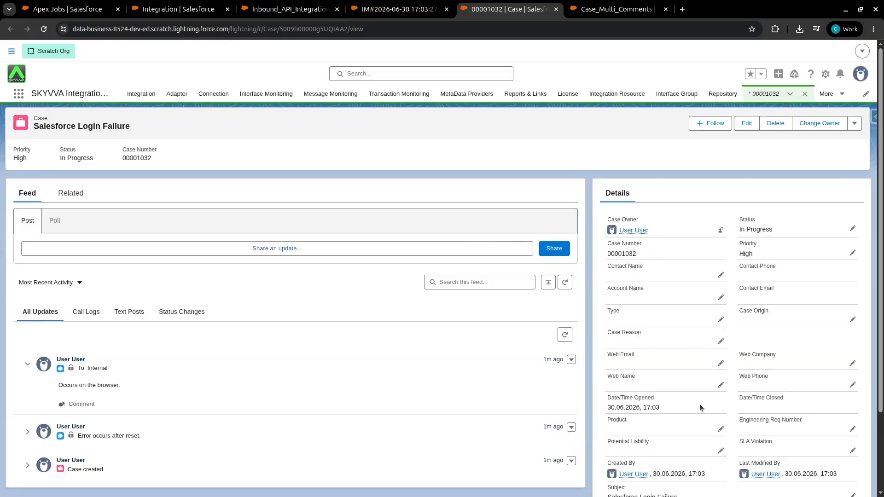
scroll(693, 388, down, 2)
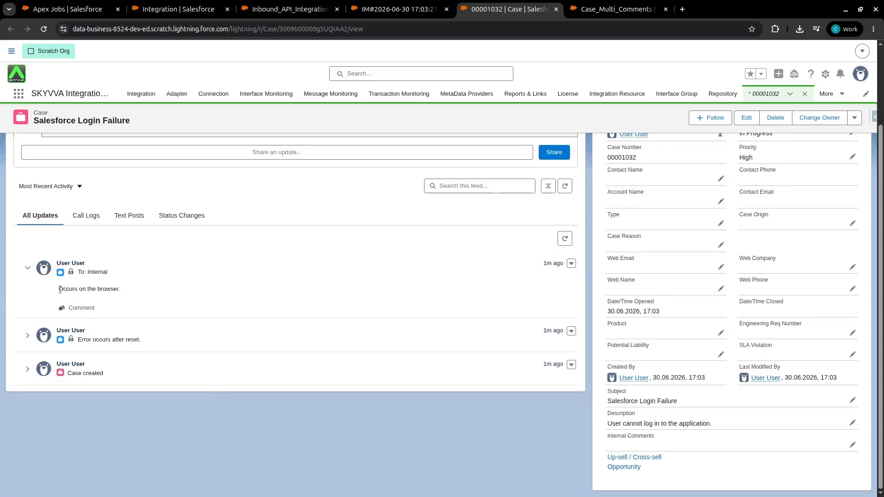
drag(58, 291, 123, 288)
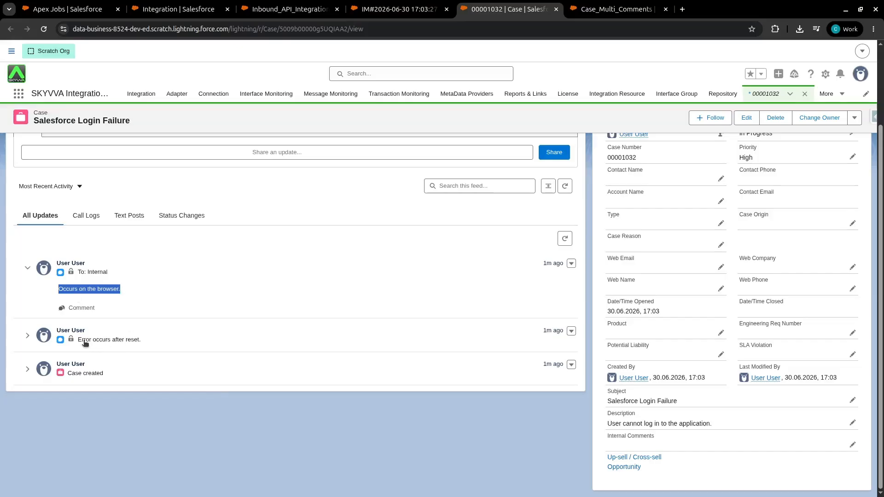
drag(77, 339, 143, 343)
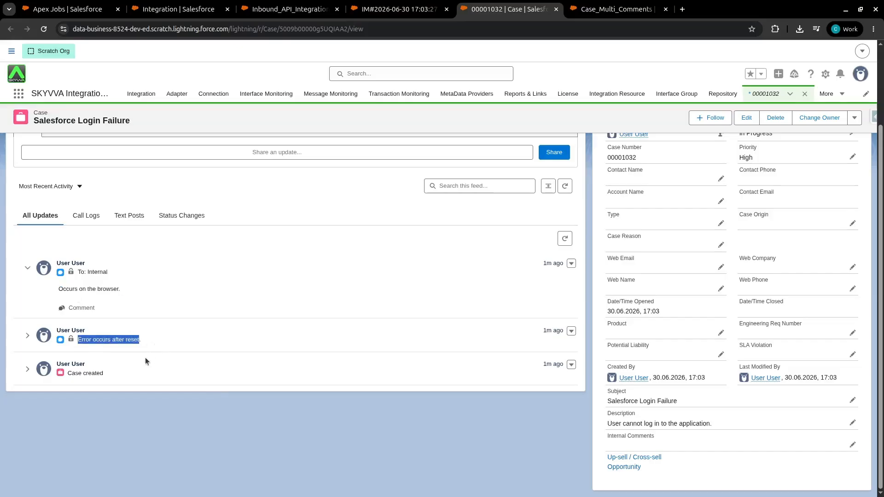